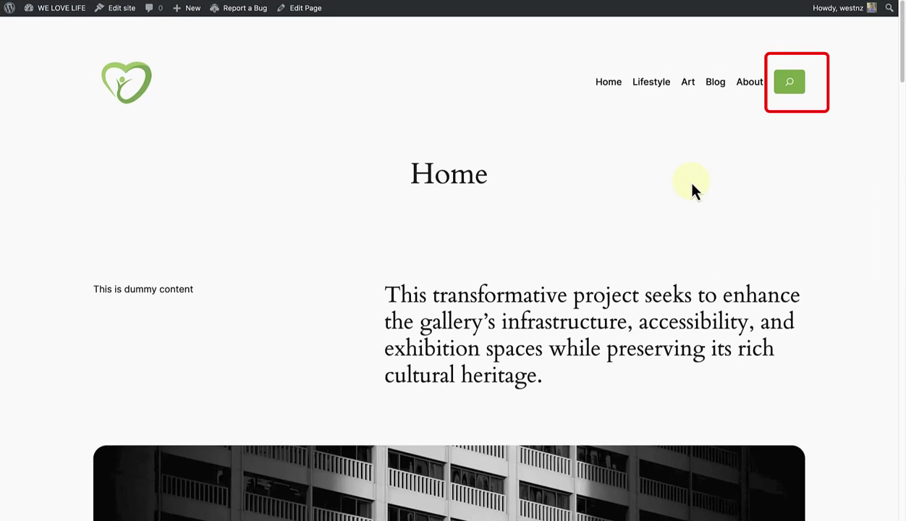
Step: Open the header search field and start entering 'Lorem' as the search term
click(791, 85)
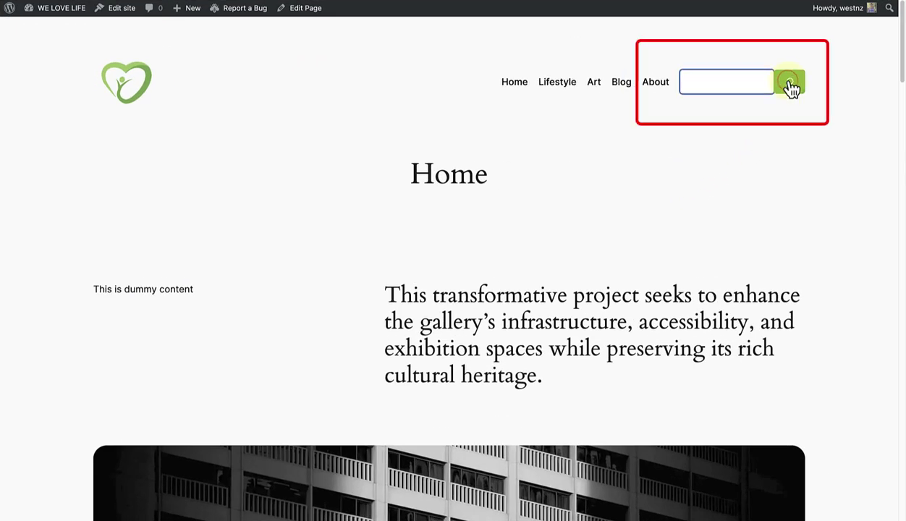
text(Lorem)
Step: Submit the 'Lorem' search and scroll through the result cards, from Flower and Health 101 onward
click(791, 85)
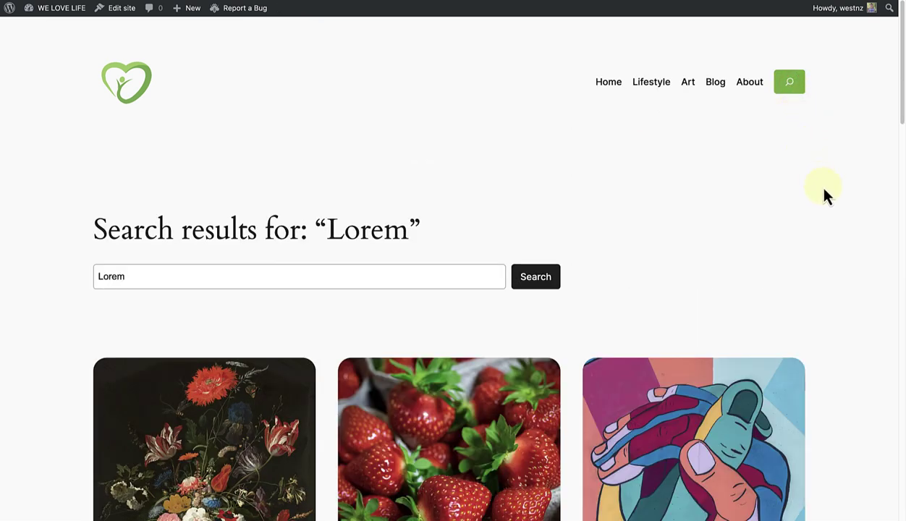
scroll(828, 195, down, 1)
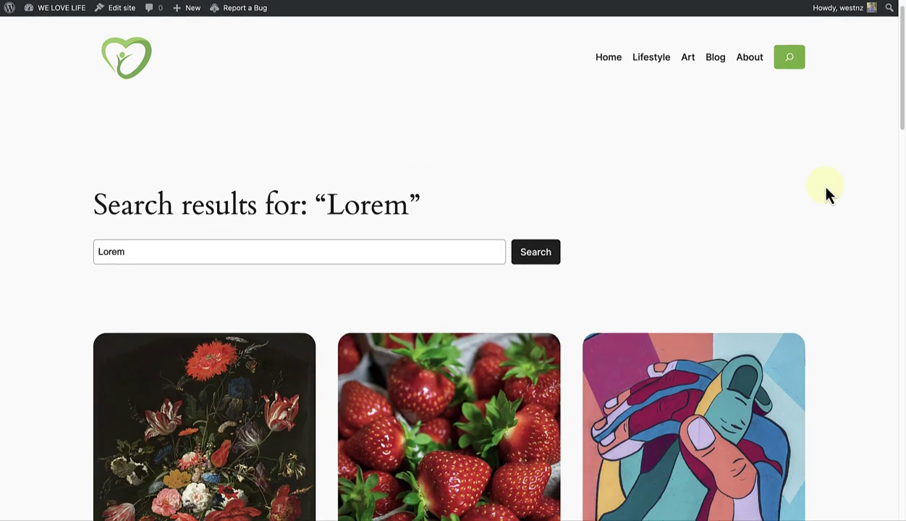
scroll(828, 192, down, 4)
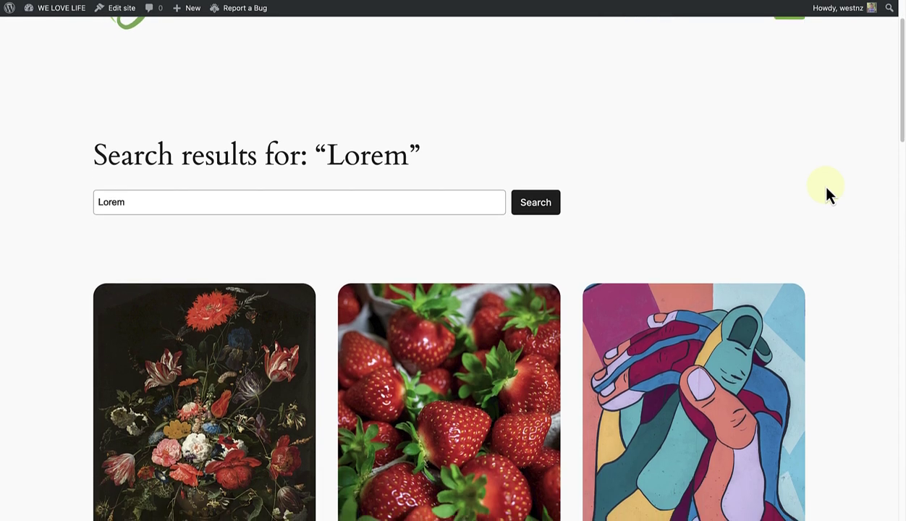
scroll(828, 191, down, 8)
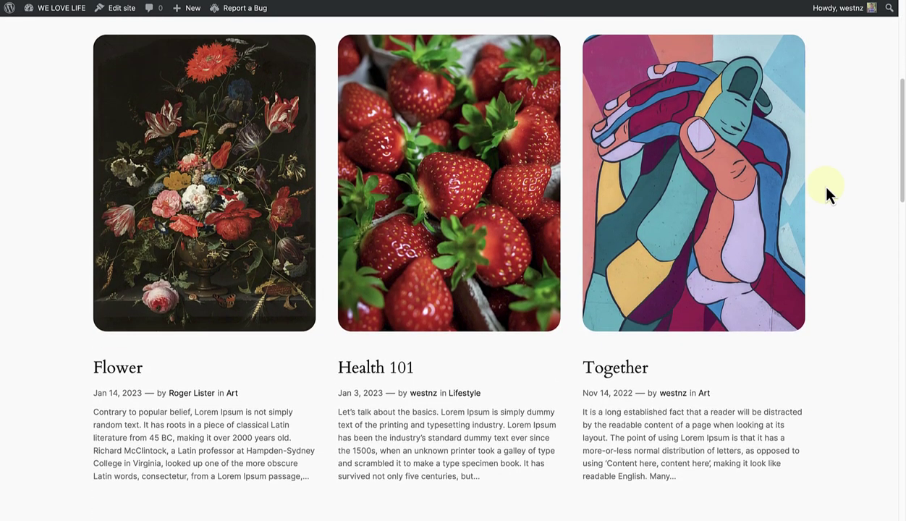
scroll(829, 194, down, 10)
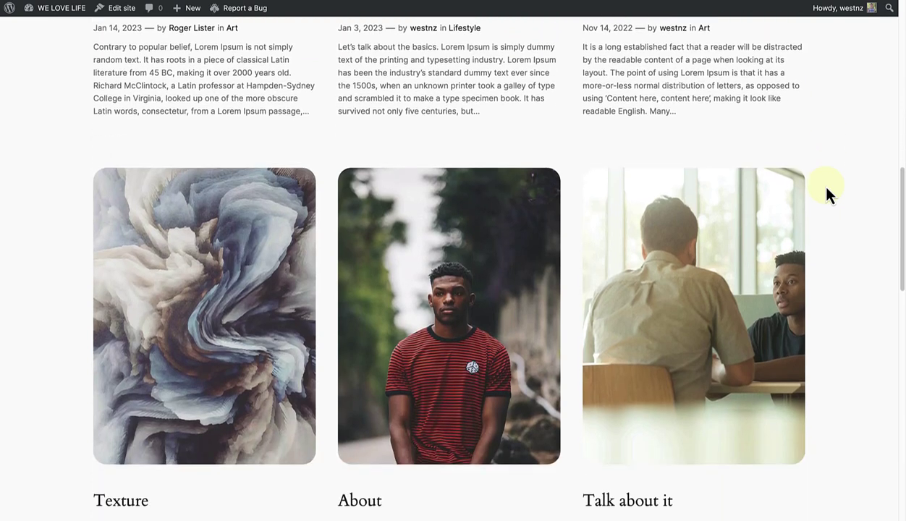
scroll(829, 194, down, 2)
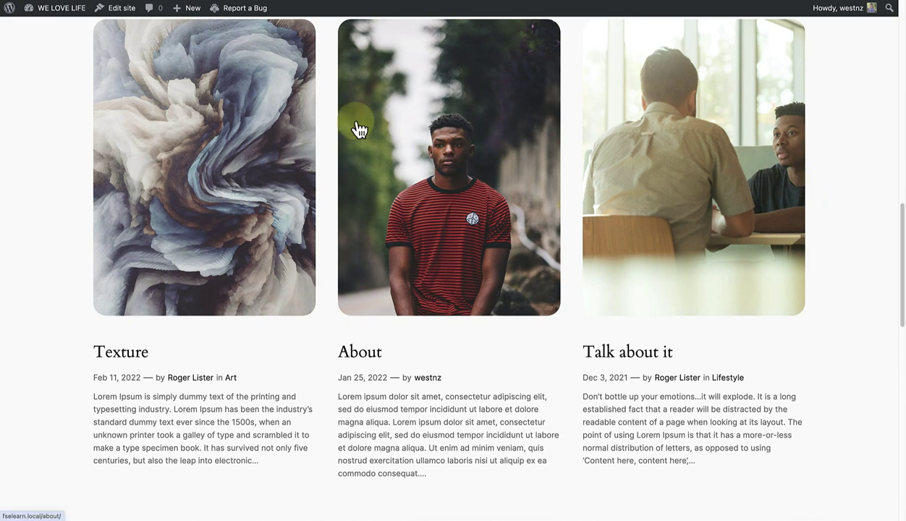
Step: From the Dashboard, go to Appearance > Editor > Templates and open Search Results
click(58, 10)
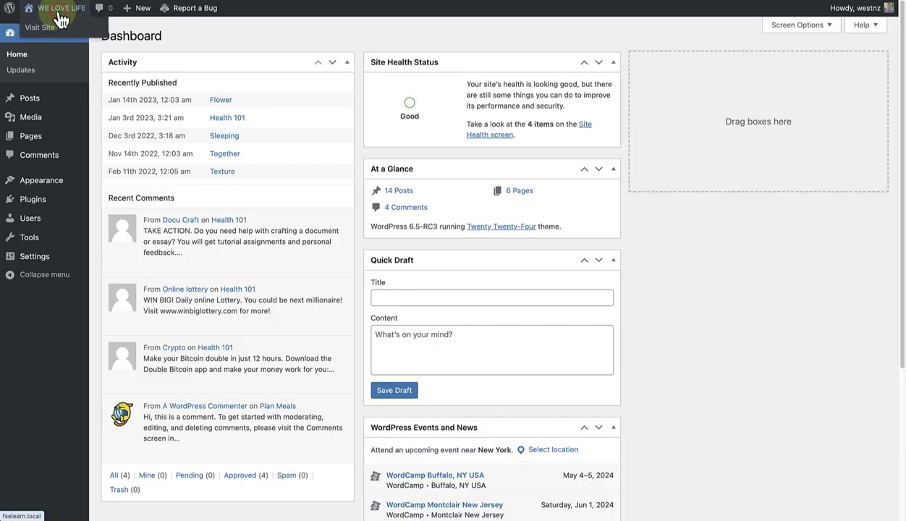
mouse_move(44, 180)
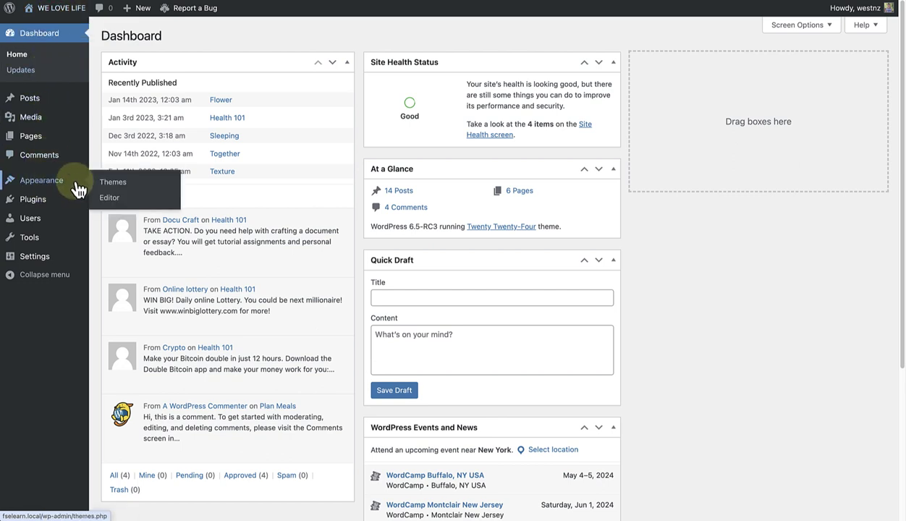
click(109, 199)
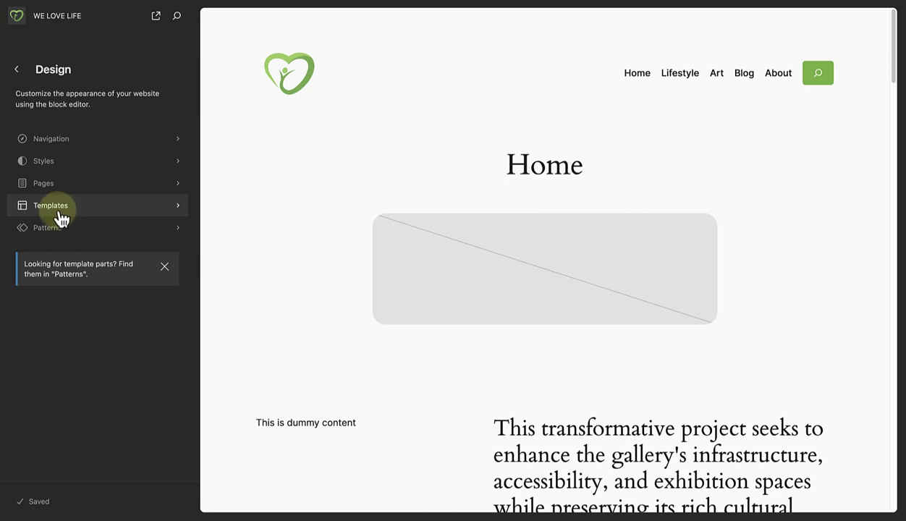
click(58, 210)
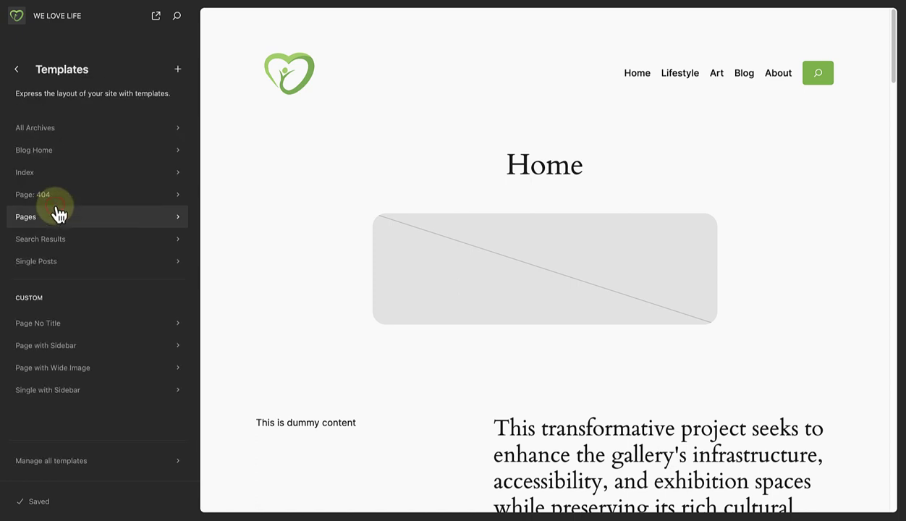
click(90, 246)
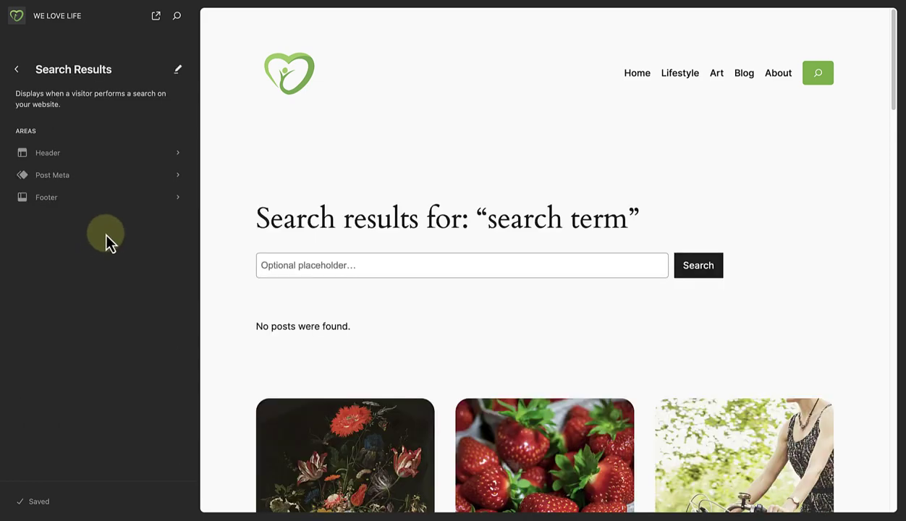
Step: Start editing the Search Results template, show List View and expand the main Group
click(813, 179)
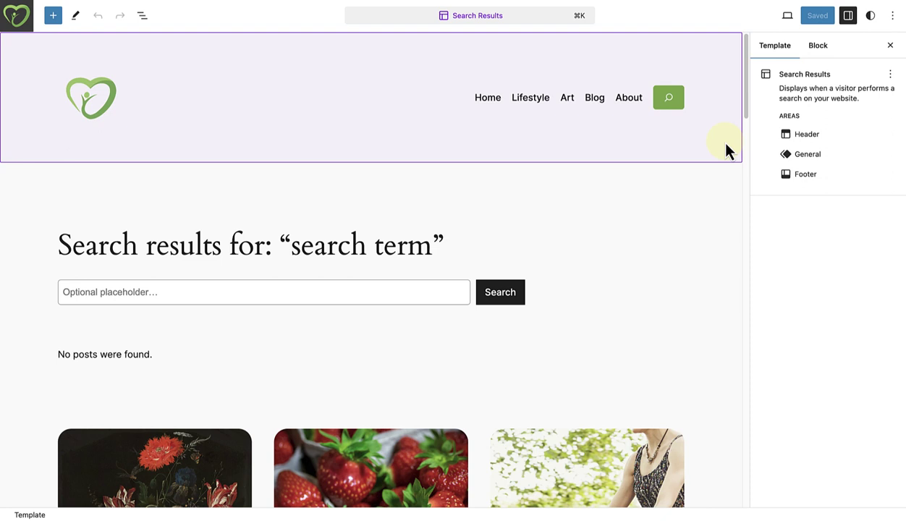
click(144, 17)
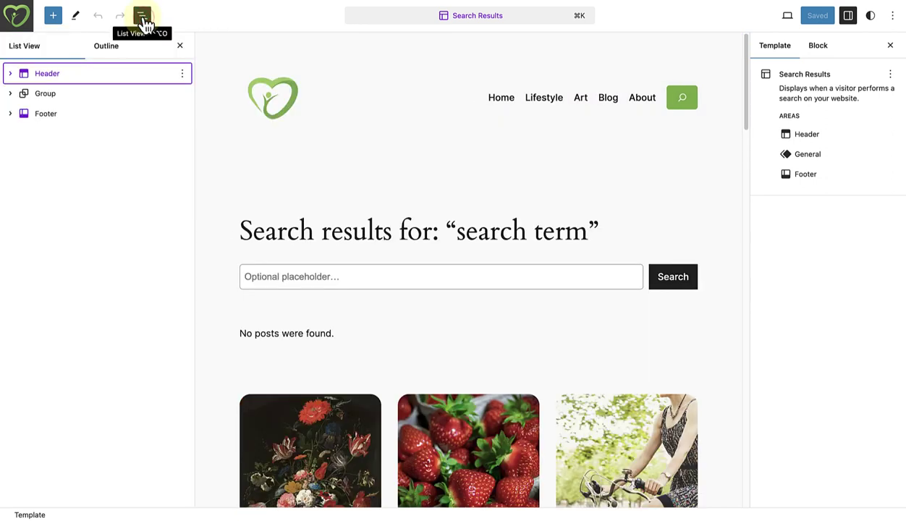
click(10, 93)
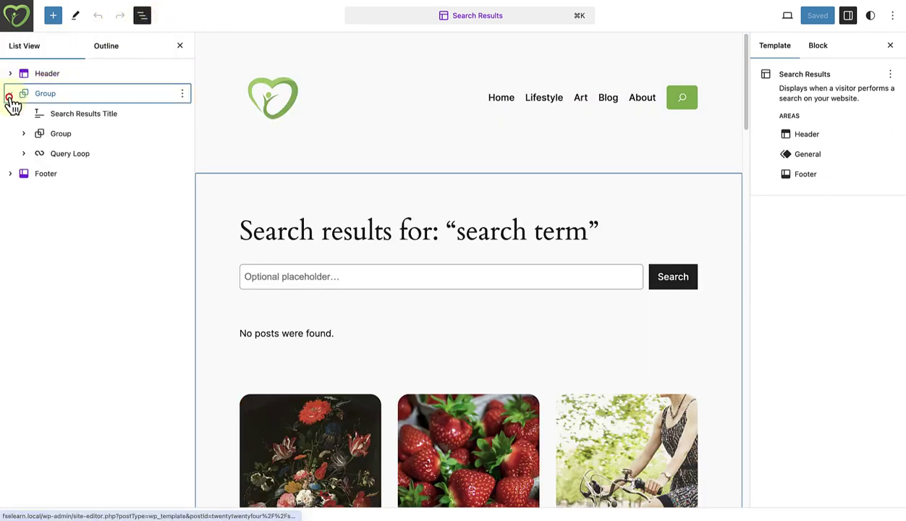
Step: Select the Search Results Title, toggle 'Show search term in title' off and back on, then view its Styles
click(67, 117)
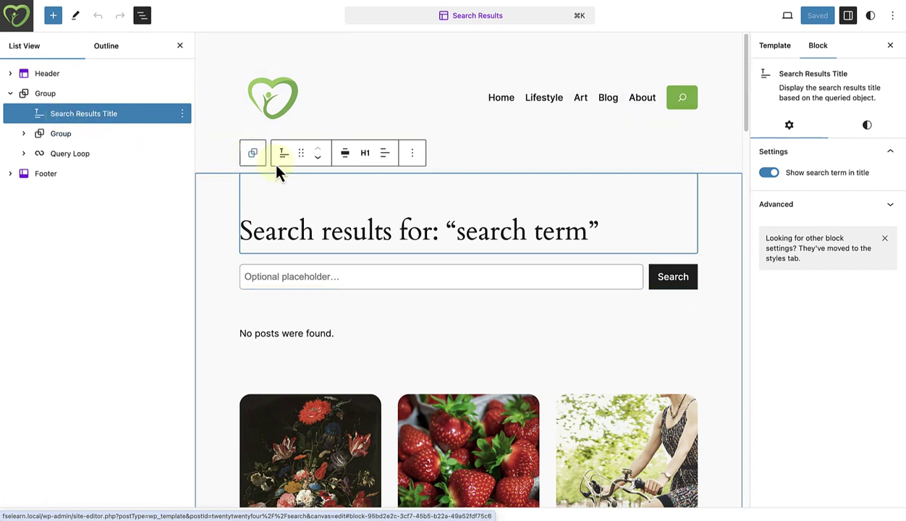
click(411, 155)
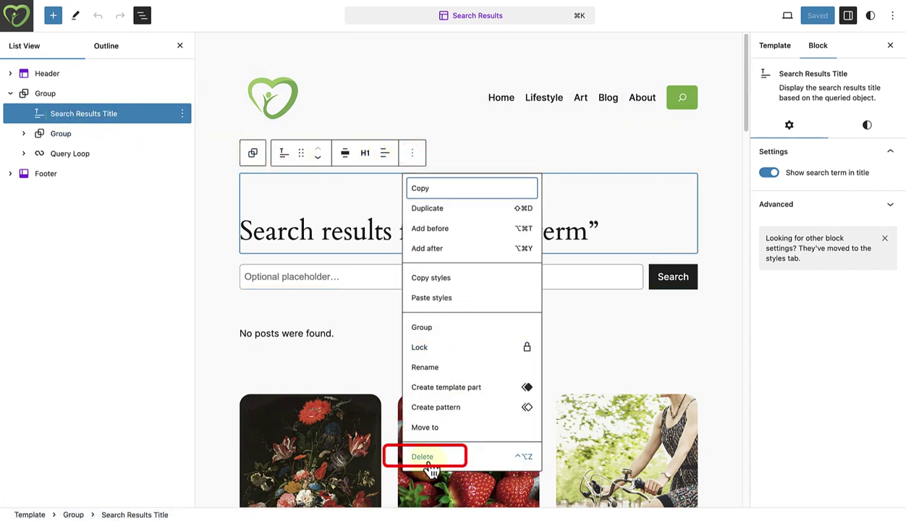
click(607, 186)
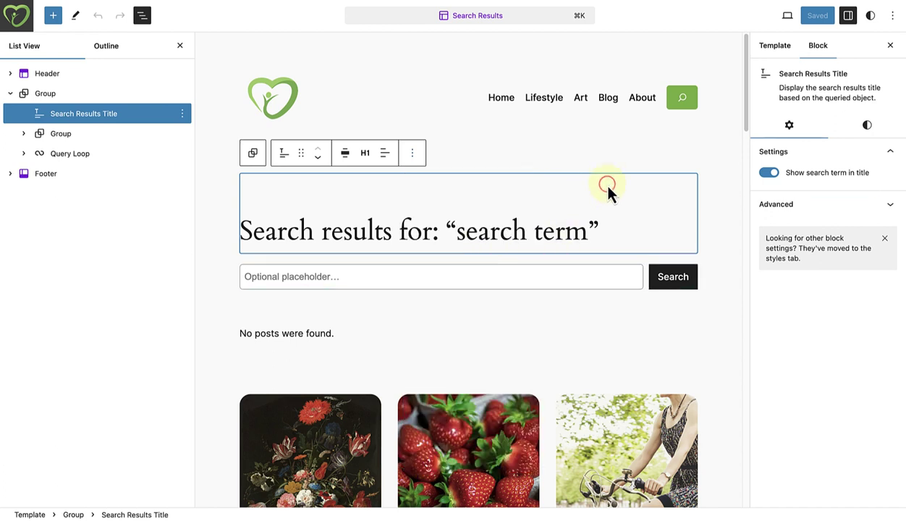
click(775, 176)
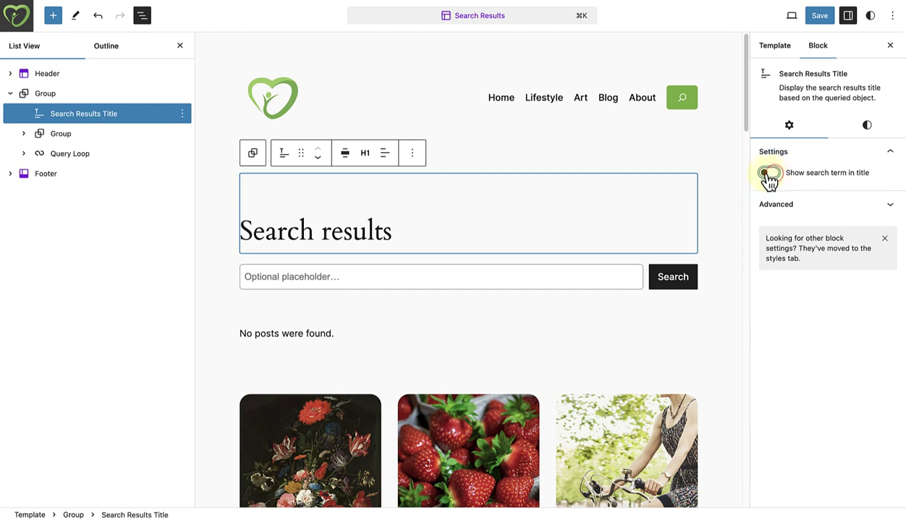
click(768, 177)
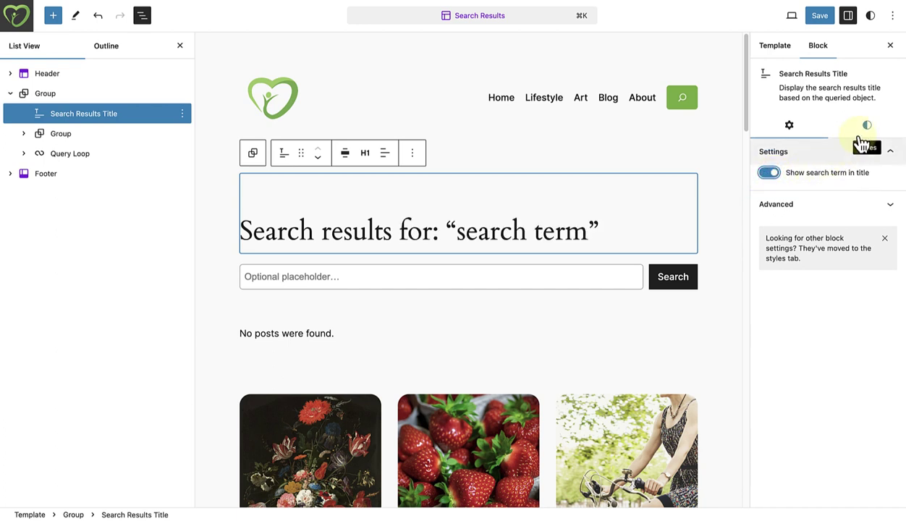
click(866, 125)
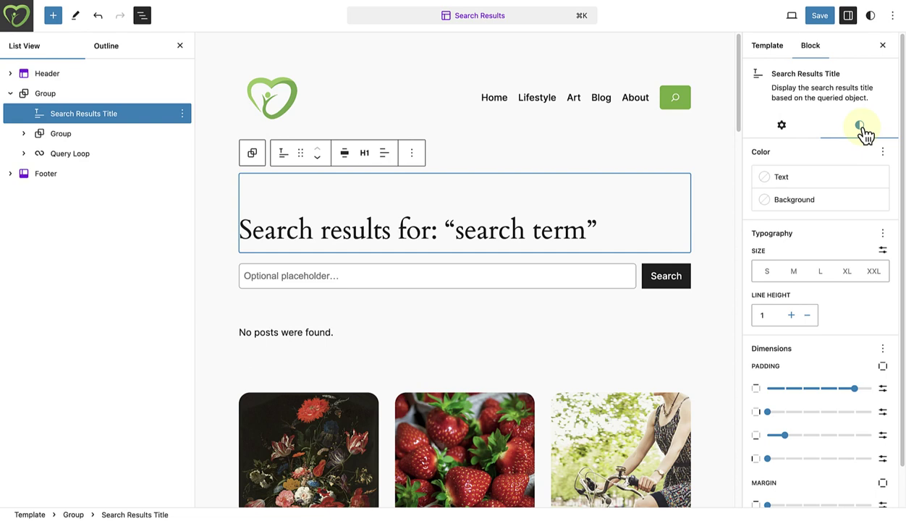
Step: Select the Query Loop block in List View
click(73, 154)
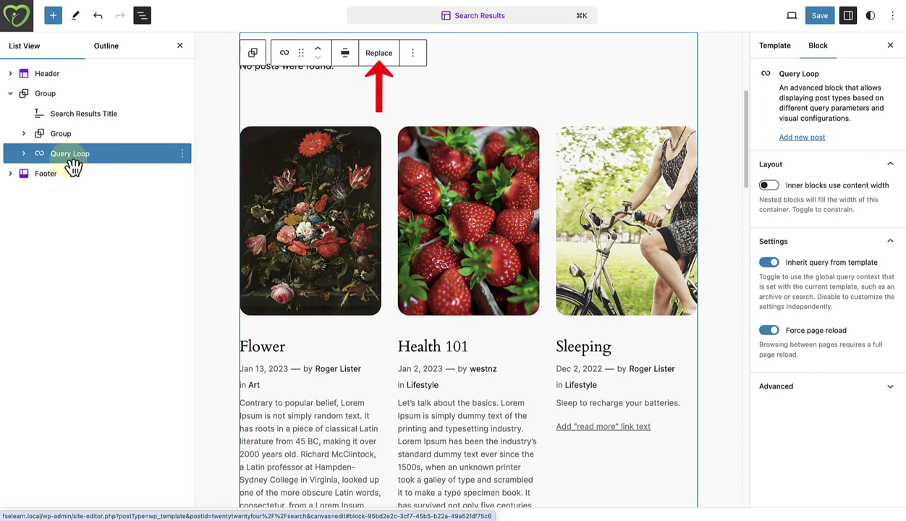
Step: Replace the Query Loop layout with the 'Small image and title' pattern
click(382, 60)
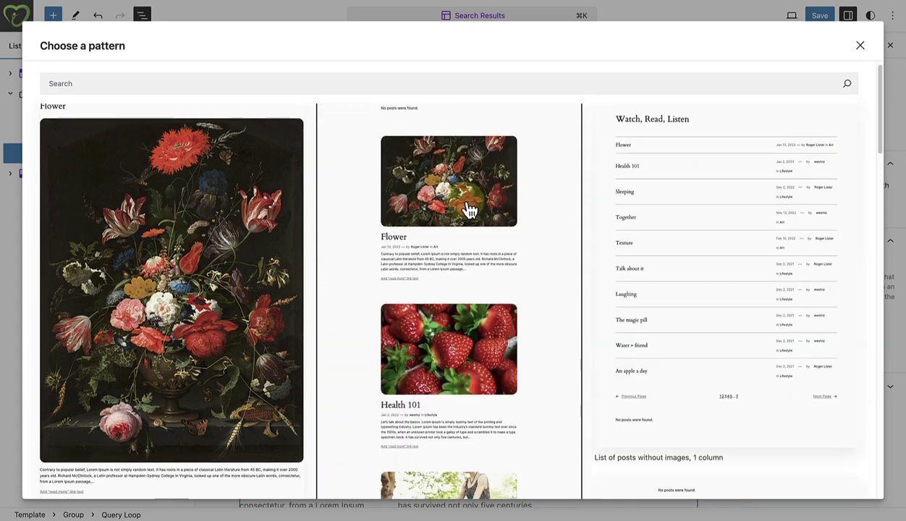
scroll(469, 210, down, 5)
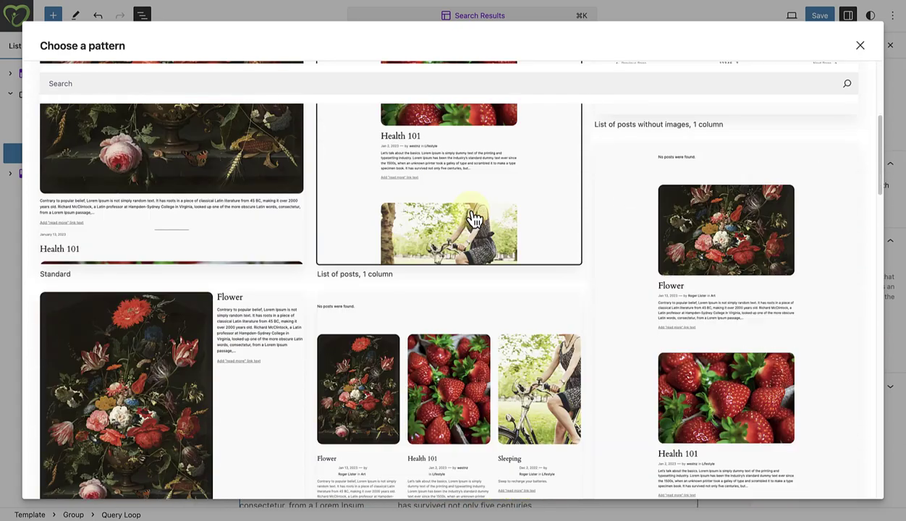
scroll(474, 219, down, 5)
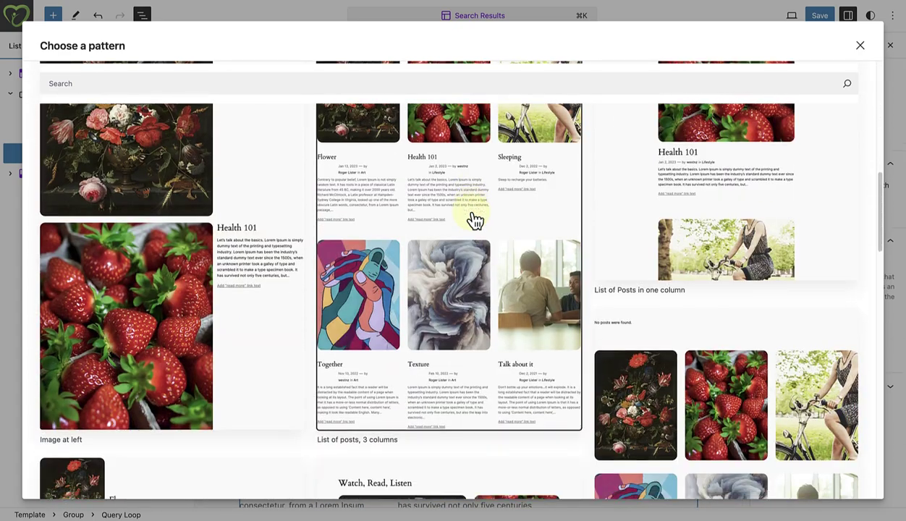
scroll(473, 220, down, 4)
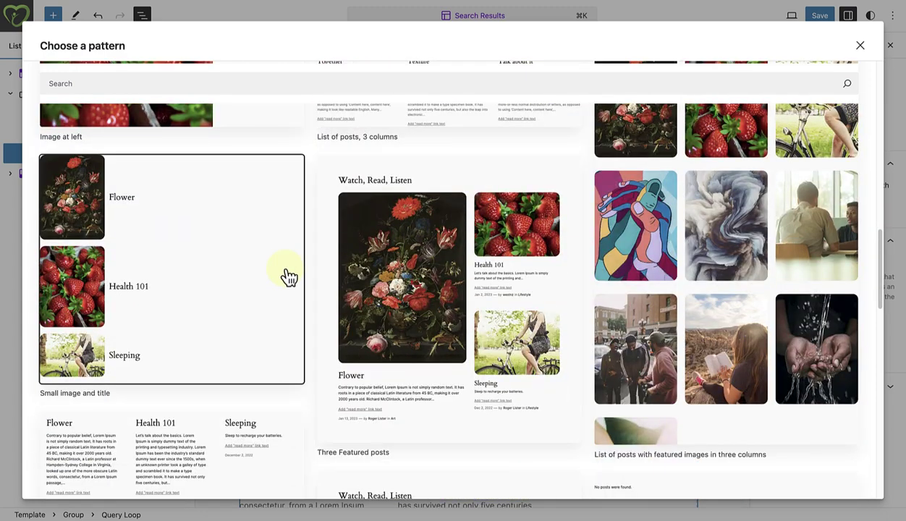
click(178, 300)
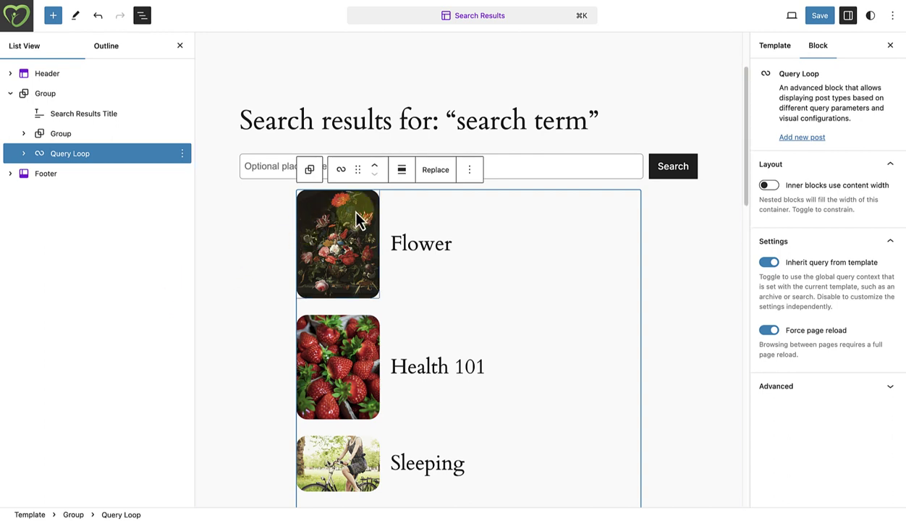
Step: Set the Query Loop's alignment to Wide width
click(401, 174)
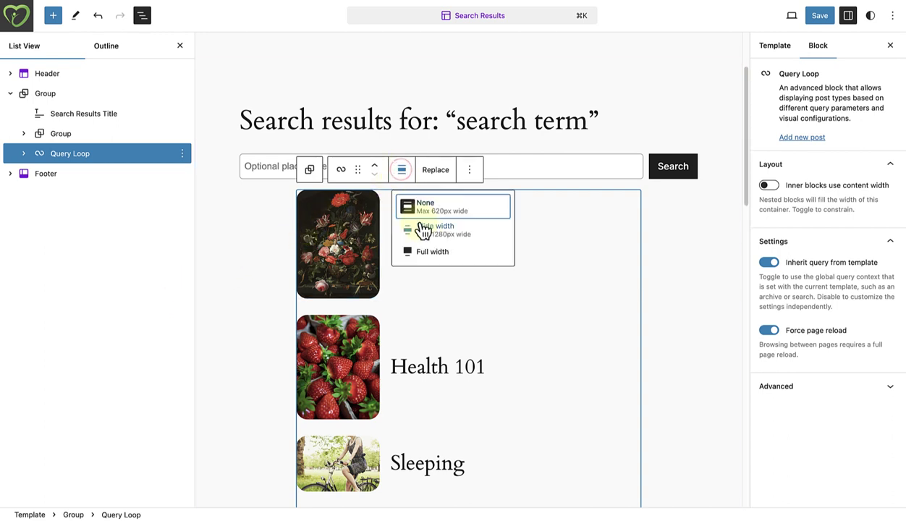
click(429, 230)
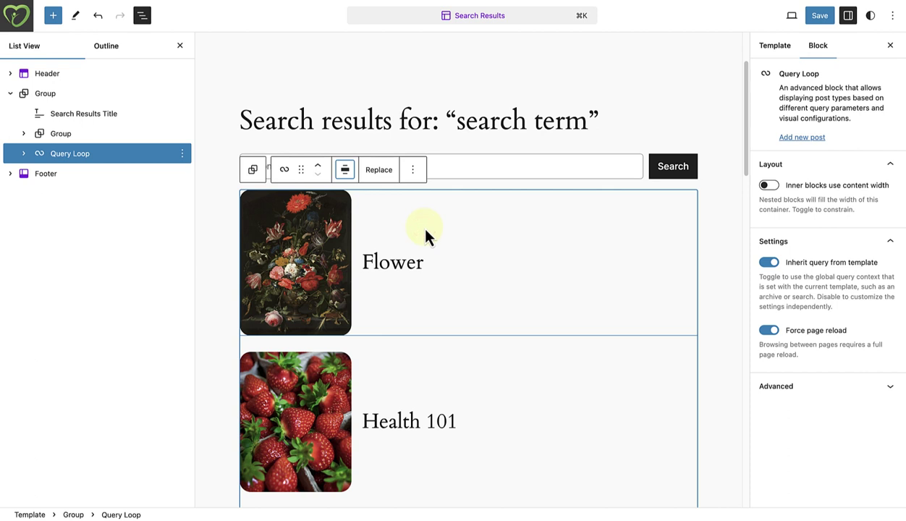
scroll(435, 245, down, 2)
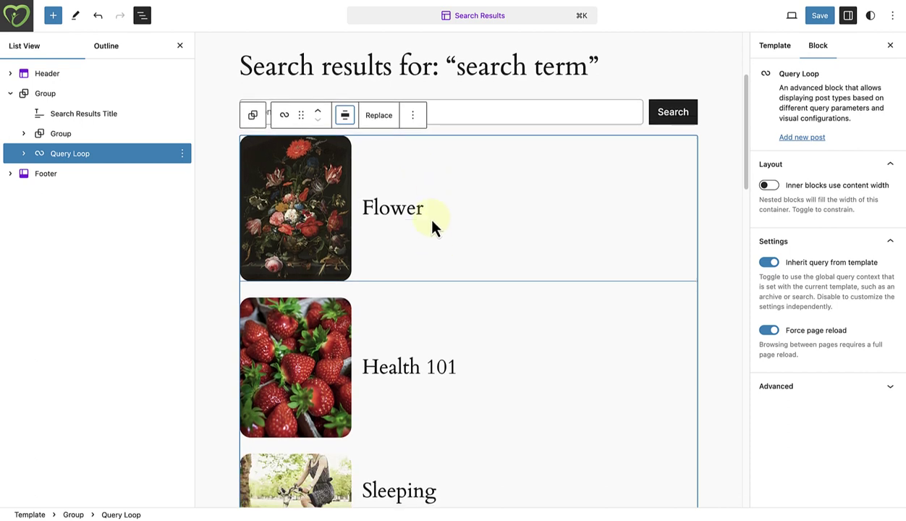
Step: Insert a post Excerpt block after the Flower result's title using /excerpt
click(431, 212)
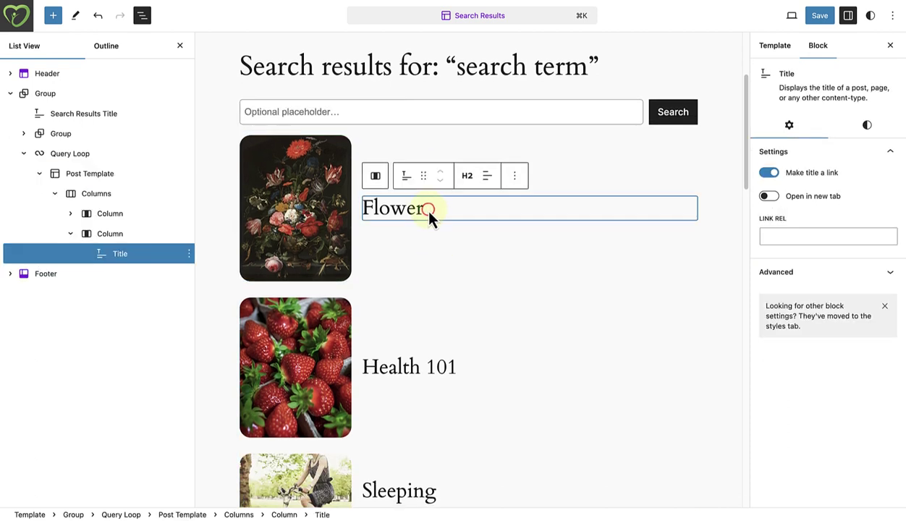
click(515, 176)
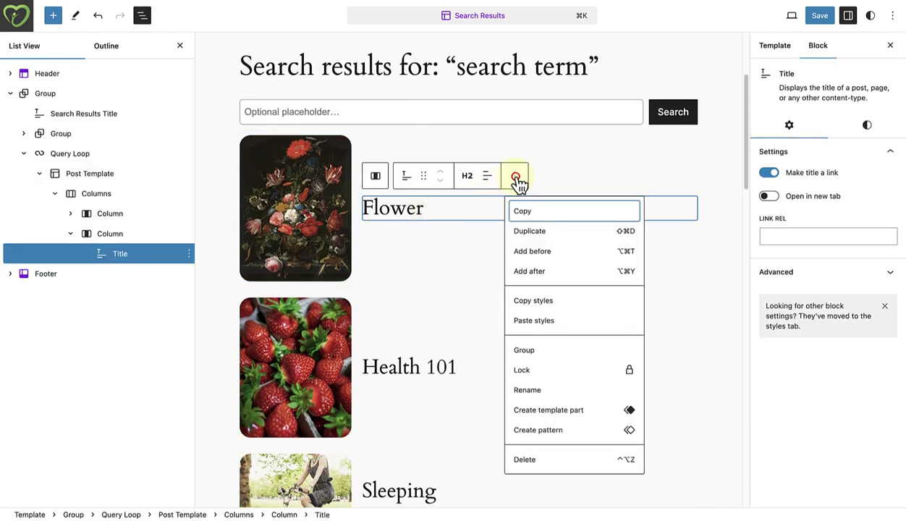
click(532, 273)
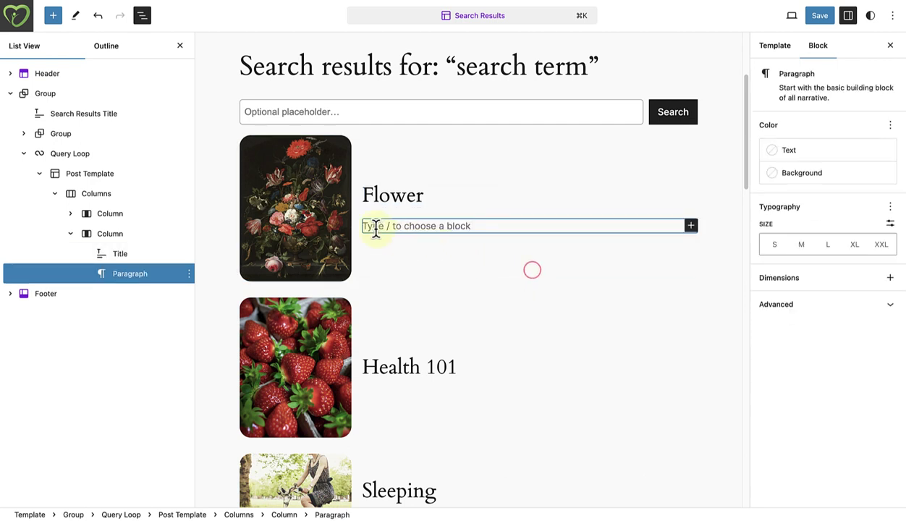
text(/excerpt)
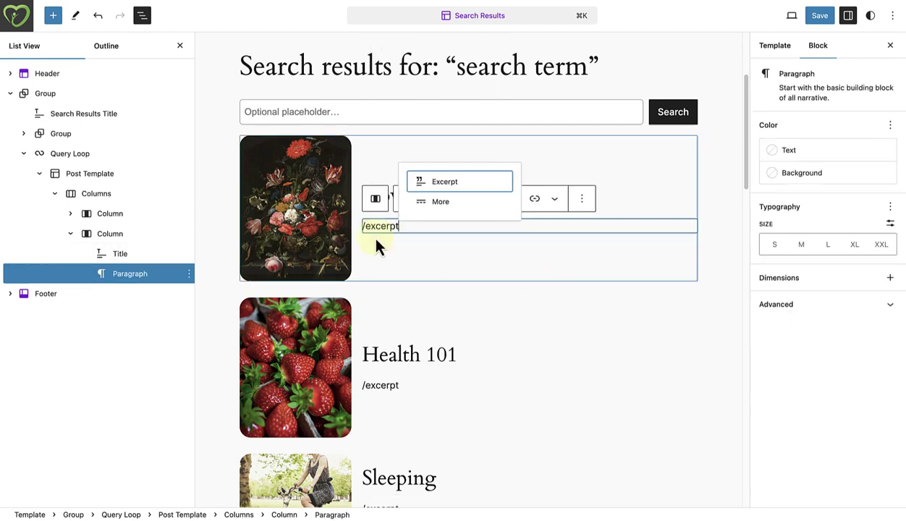
click(447, 186)
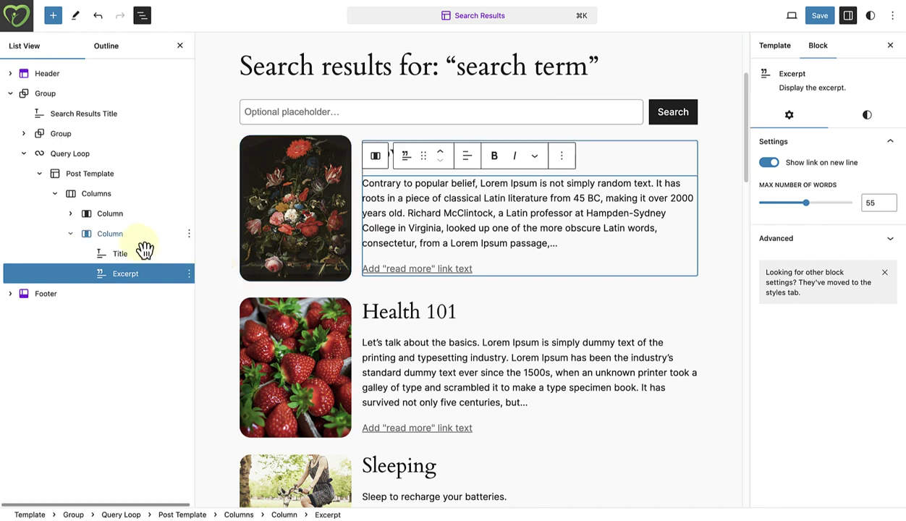
Step: Set the title-and-excerpt Column's vertical alignment to Align top
click(116, 236)
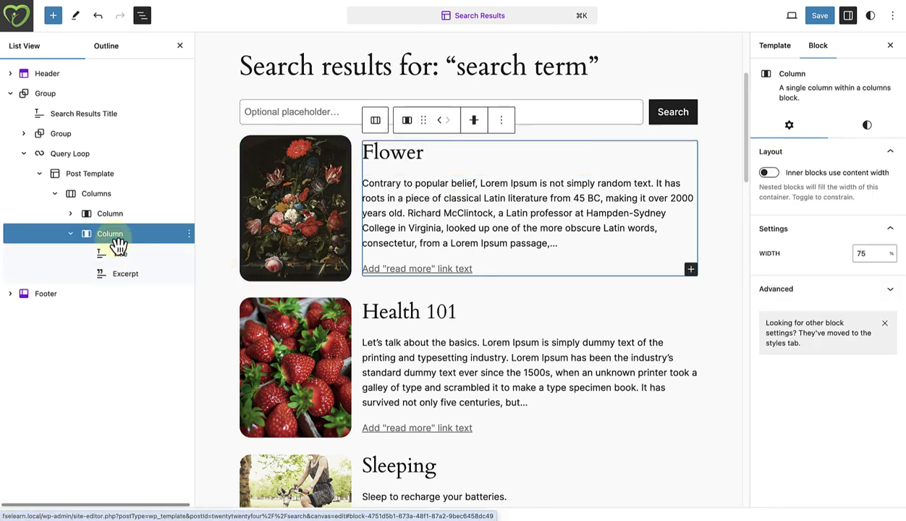
click(474, 121)
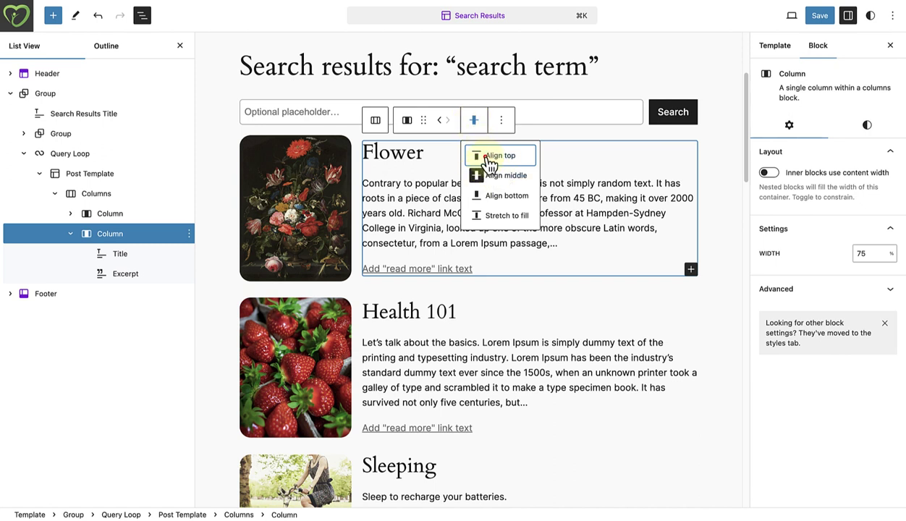
click(485, 156)
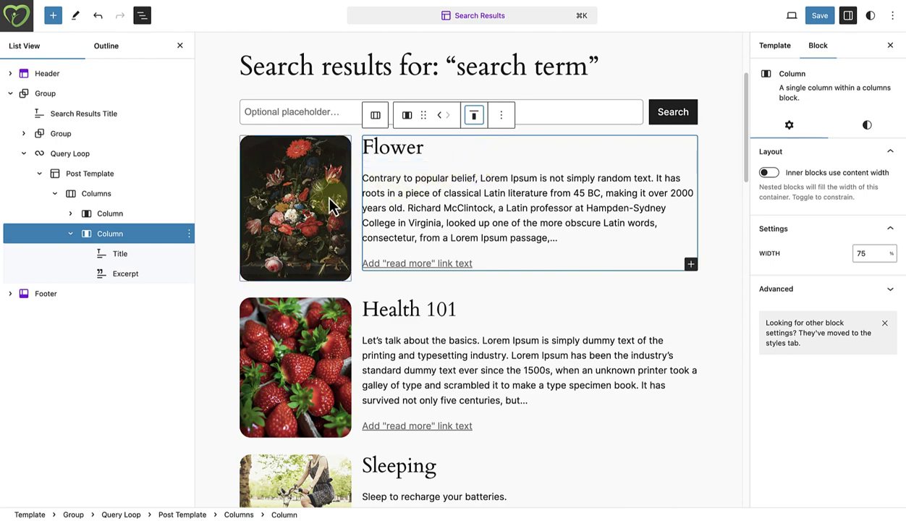
scroll(313, 212, down, 2)
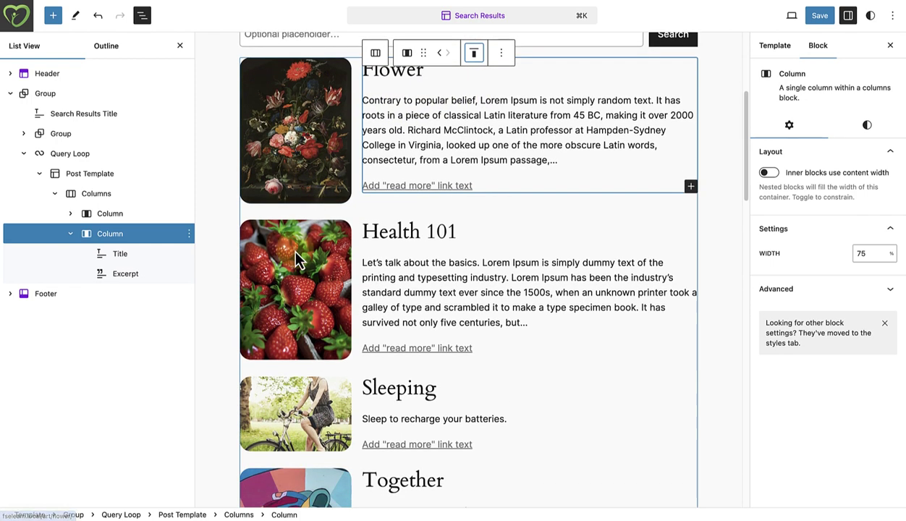
Step: Set the Featured Image's Dimensions > Aspect Ratio to 3:4 in its Styles settings
scroll(289, 245, down, 2)
click(315, 226)
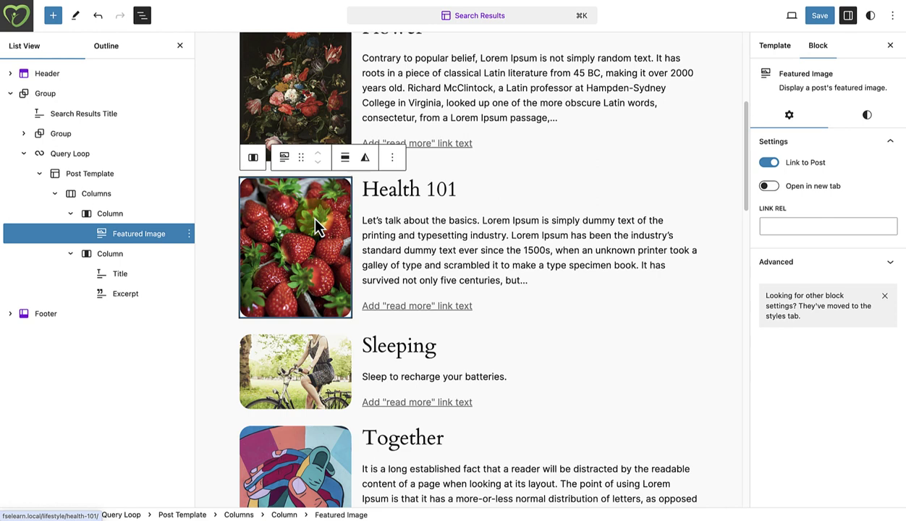
click(872, 119)
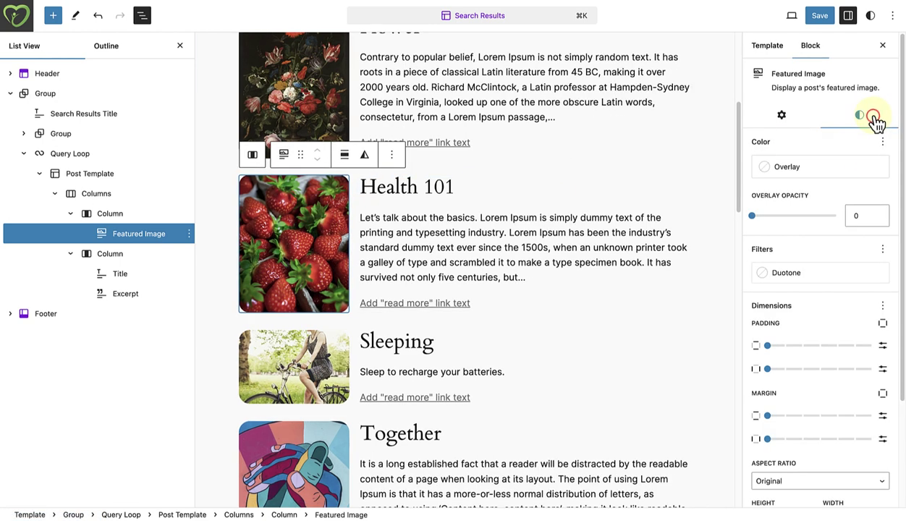
scroll(898, 119, down, 2)
scroll(894, 217, down, 3)
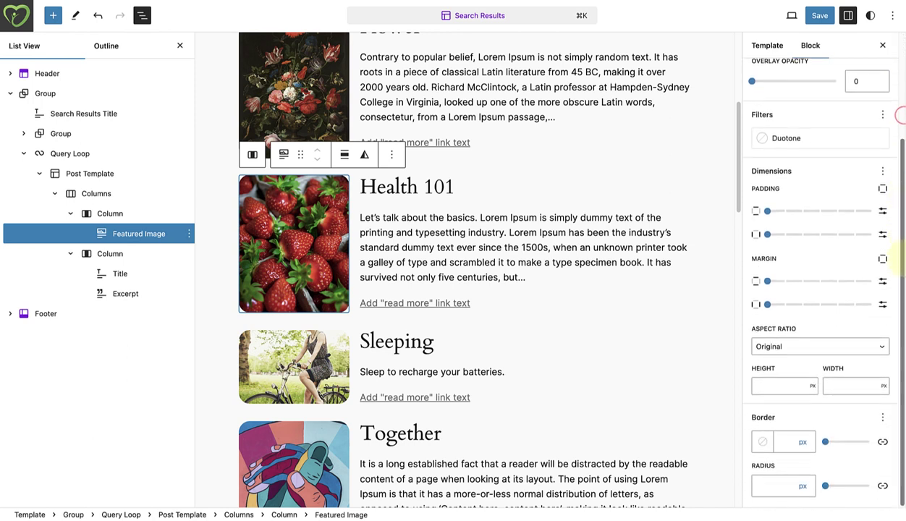
click(776, 347)
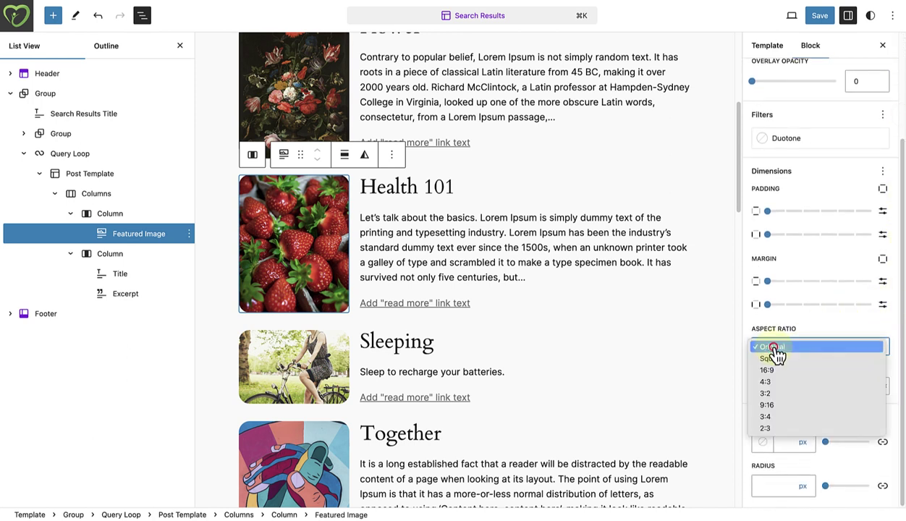
click(769, 418)
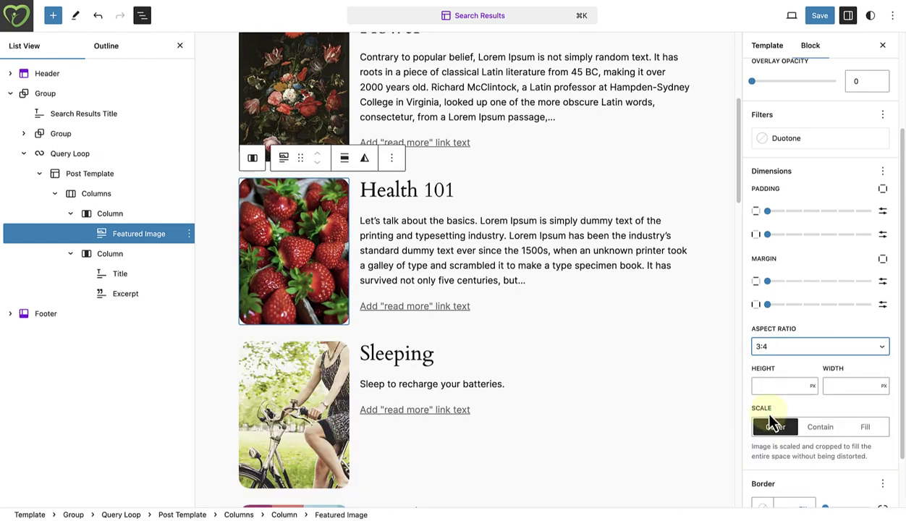
scroll(420, 326, down, 3)
scroll(420, 326, up, 3)
scroll(420, 324, up, 5)
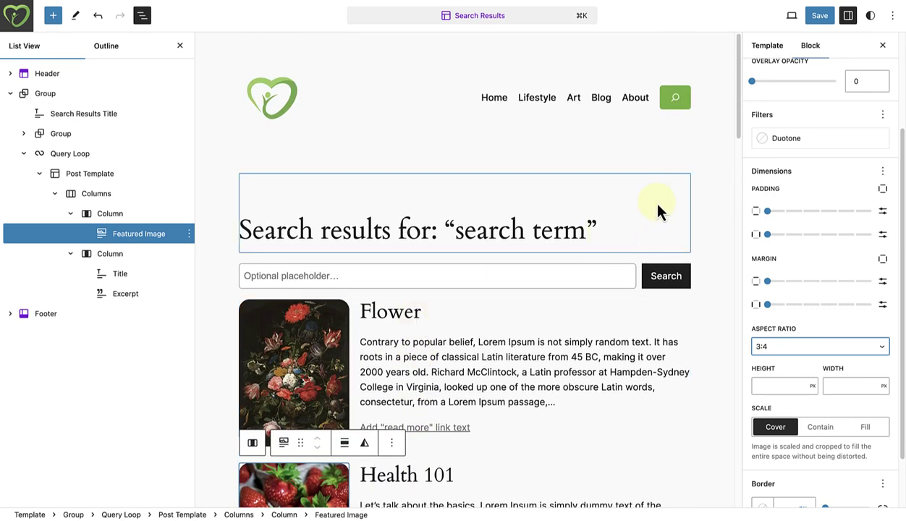
Step: Save the Search Results template, then verify live 'Lorem' results show portrait images, titles and excerpts
click(821, 17)
click(815, 26)
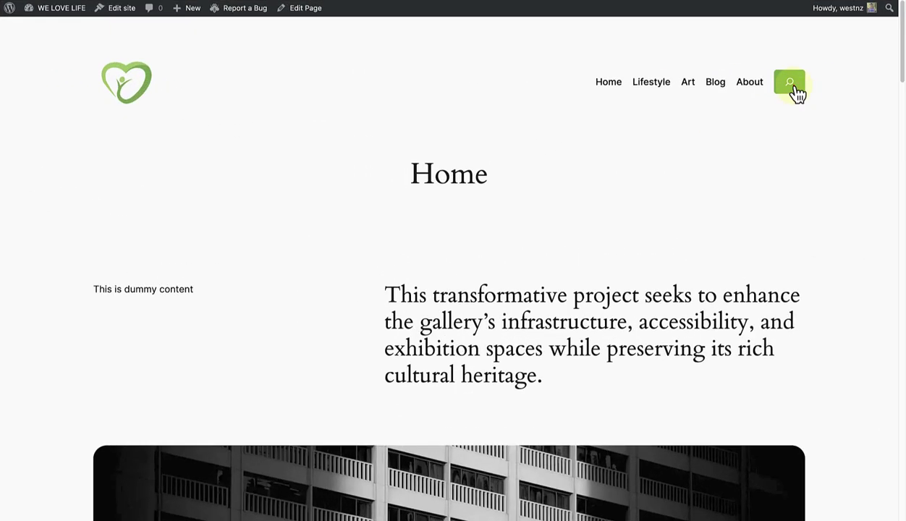
click(794, 87)
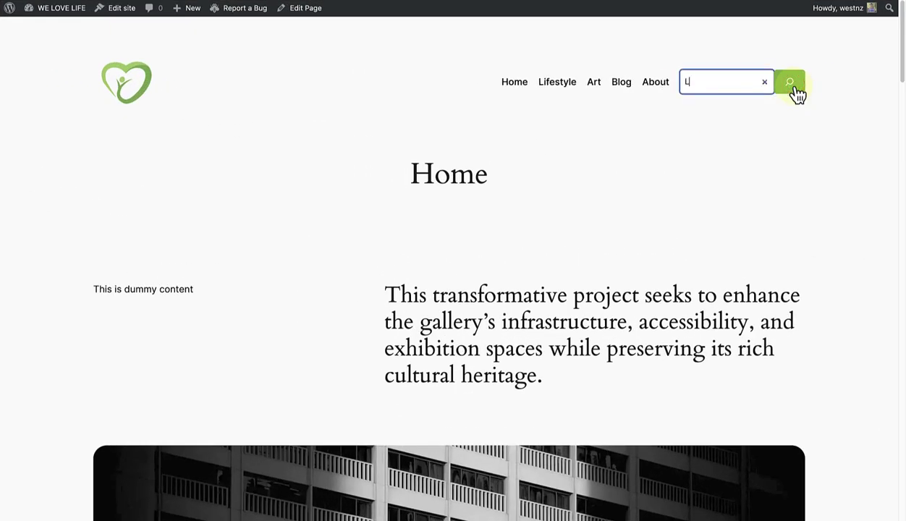
click(795, 90)
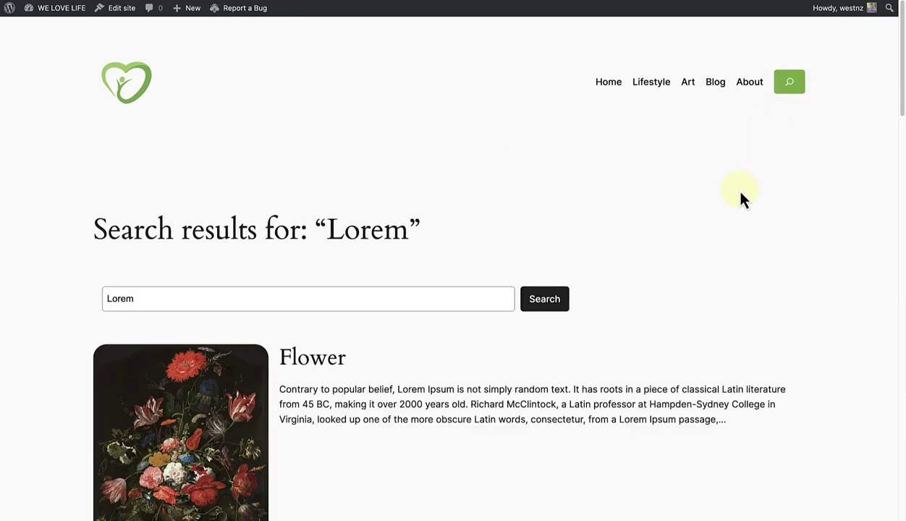
scroll(739, 192, down, 3)
scroll(739, 196, down, 10)
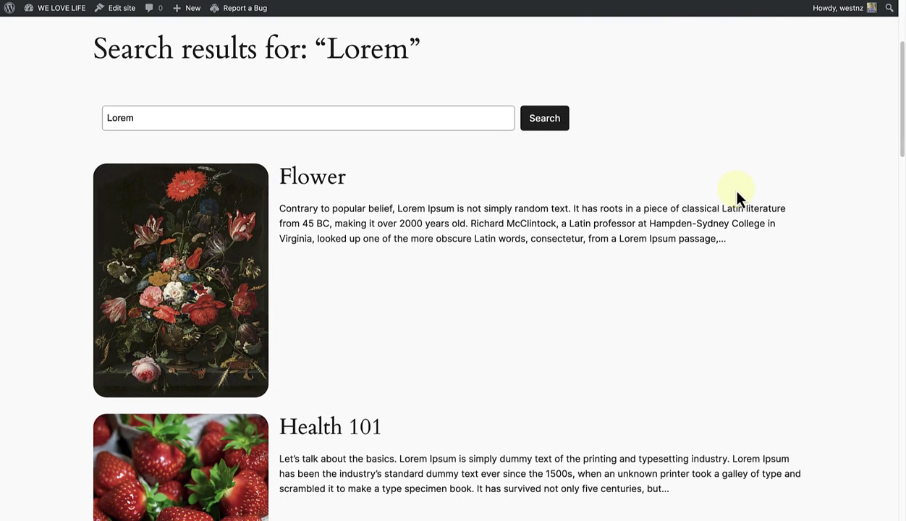
scroll(739, 197, down, 12)
scroll(738, 195, down, 4)
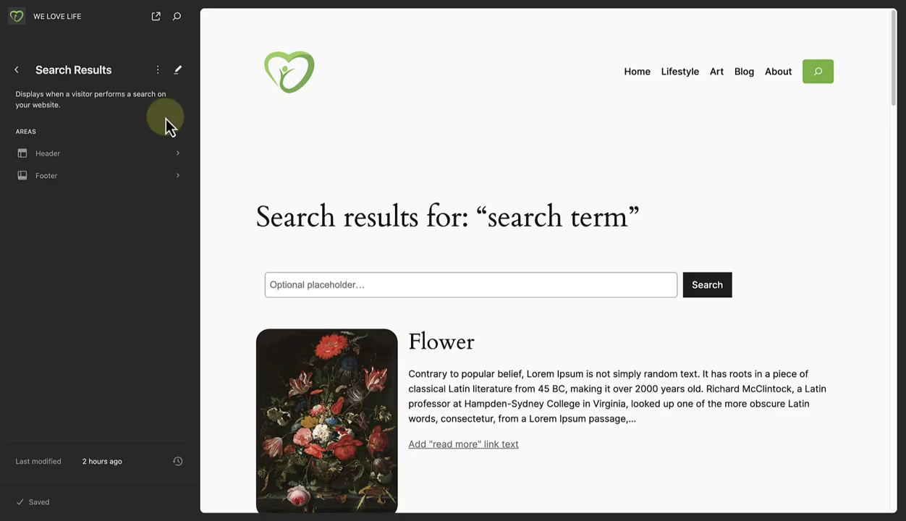
Step: Clear the Search Results template's customizations, restoring the theme's three-column card grid
click(158, 72)
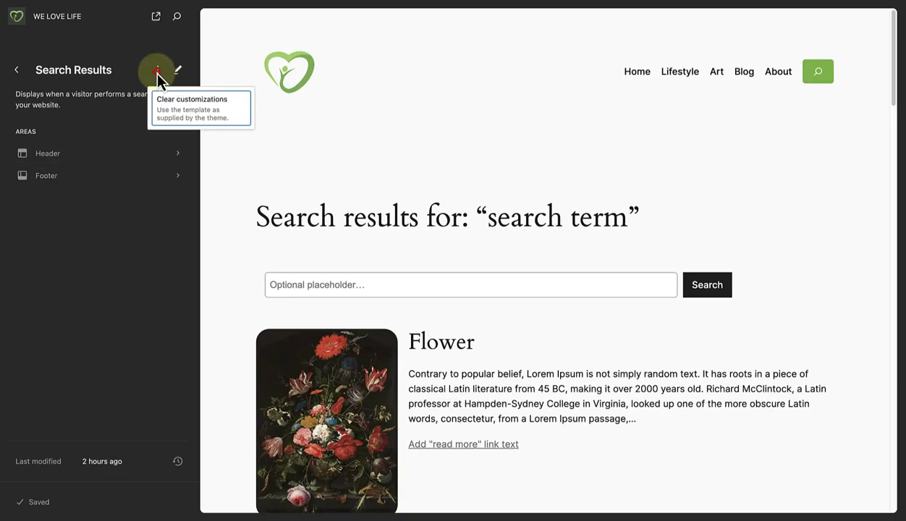
click(166, 109)
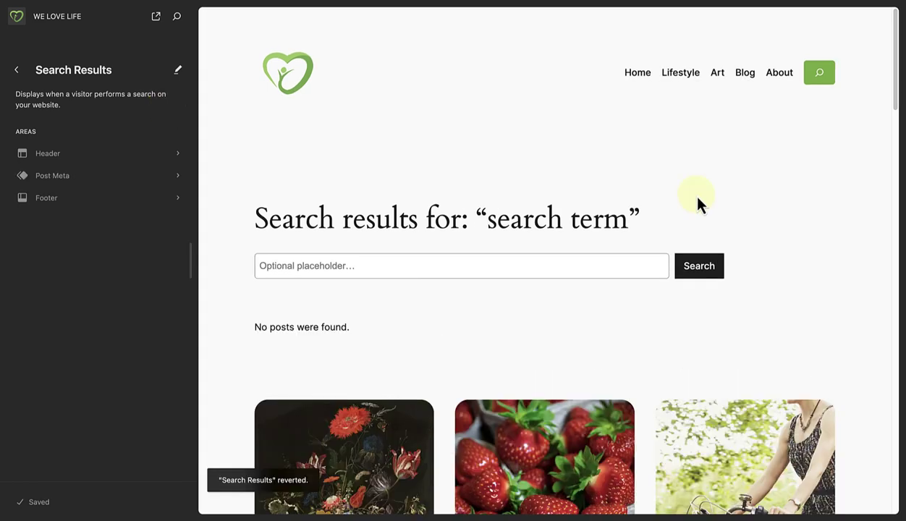
scroll(698, 197, down, 3)
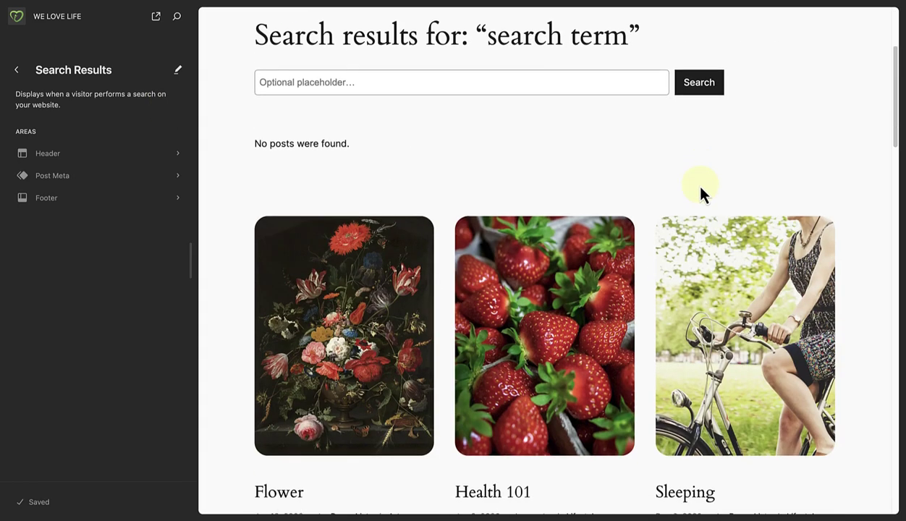